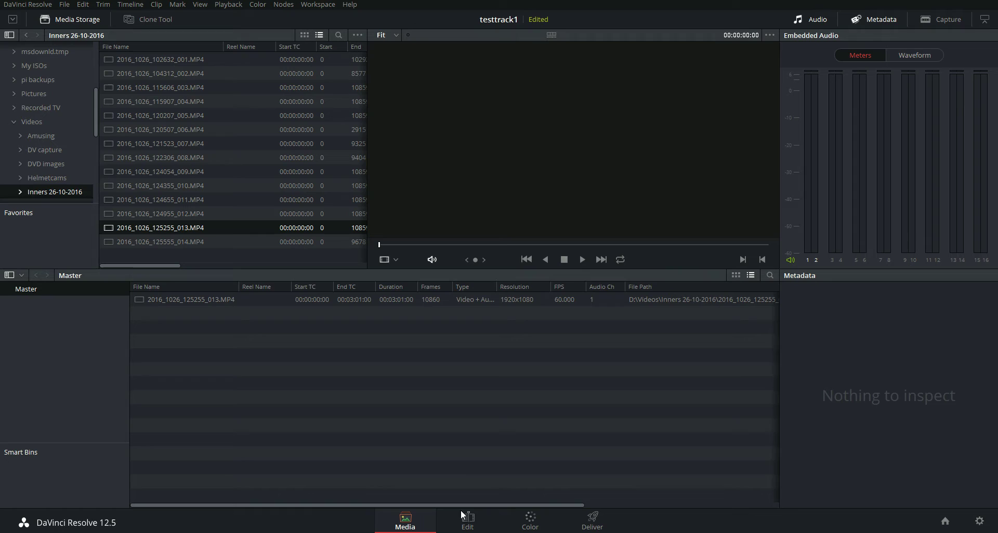
On the Edit page, place the cycling clip 2016_1026_125255_013 on a new Timeline 1.
click(470, 522)
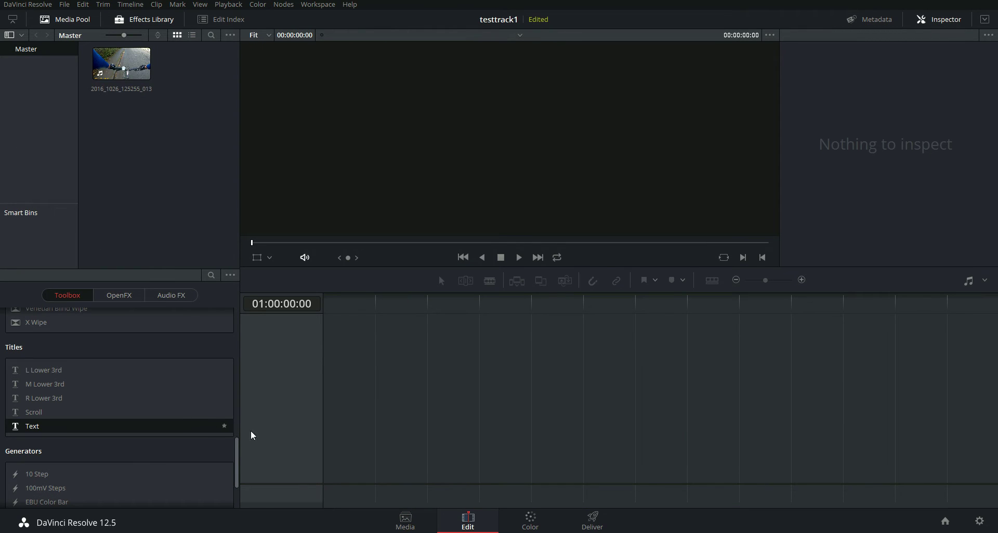
click(127, 90)
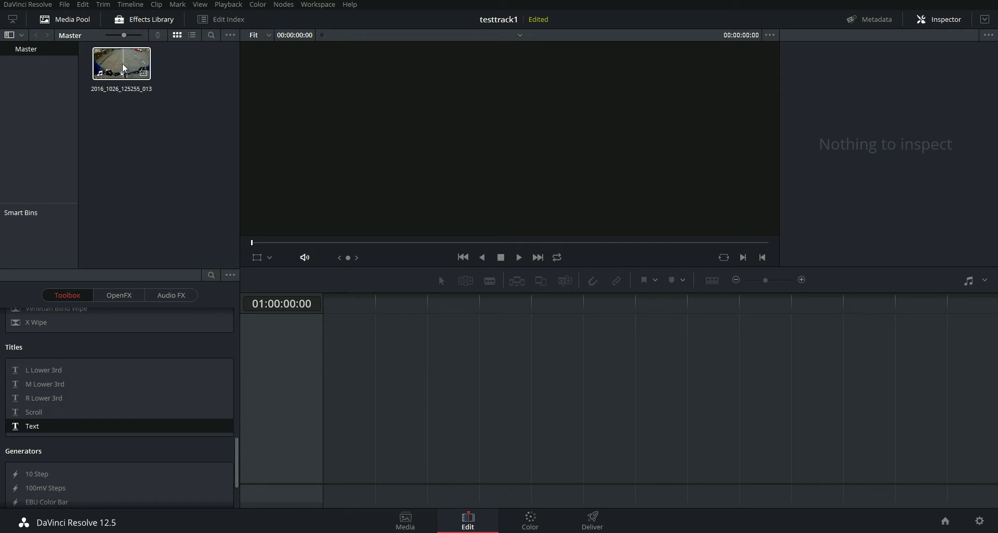
drag(125, 68, 294, 417)
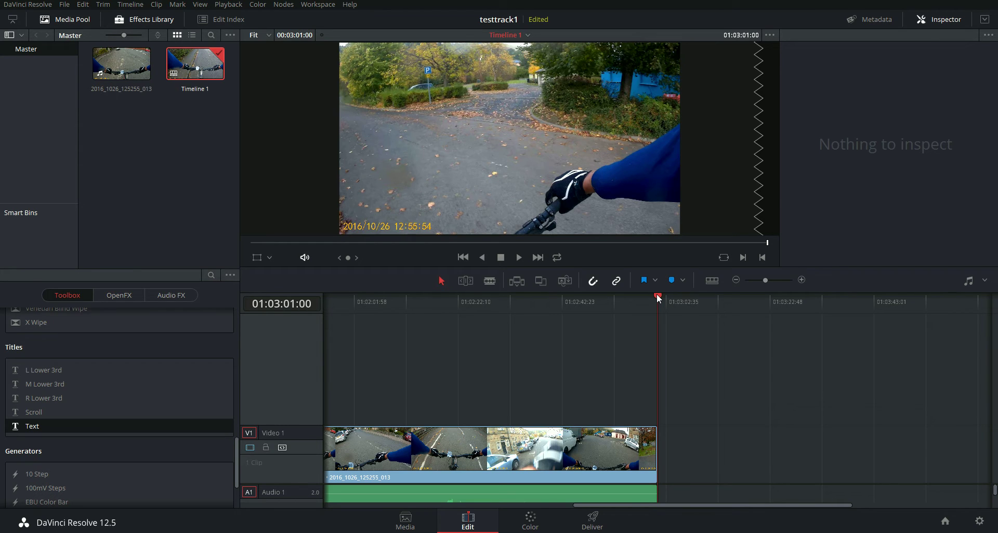
Preview the cycling footage from the start of the timeline.
drag(657, 298, 323, 299)
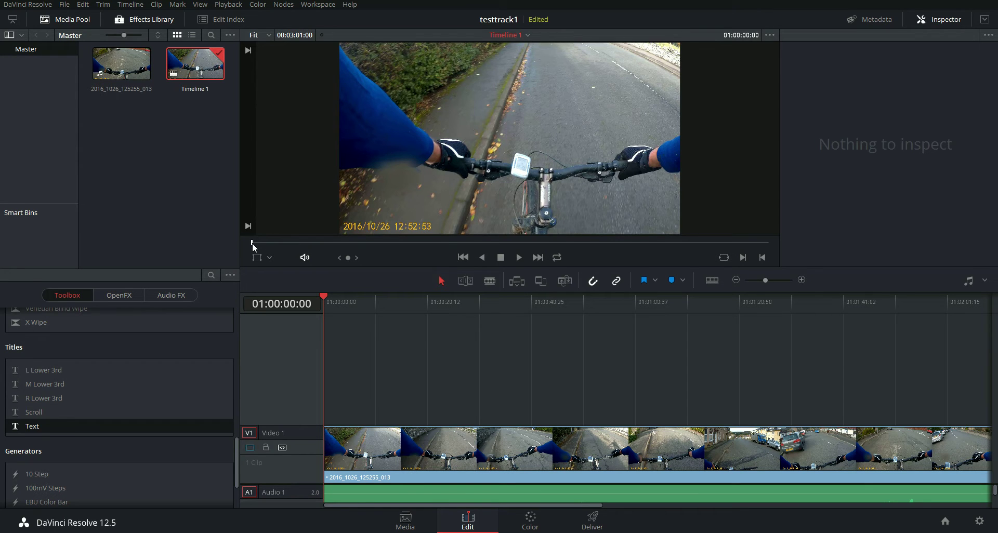
drag(252, 242, 269, 242)
key(space)
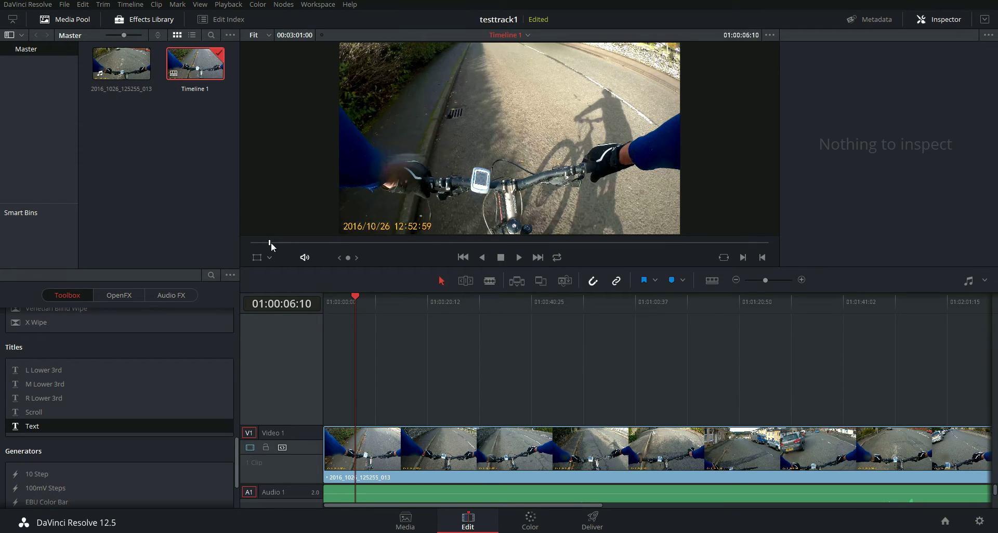
drag(270, 243, 232, 245)
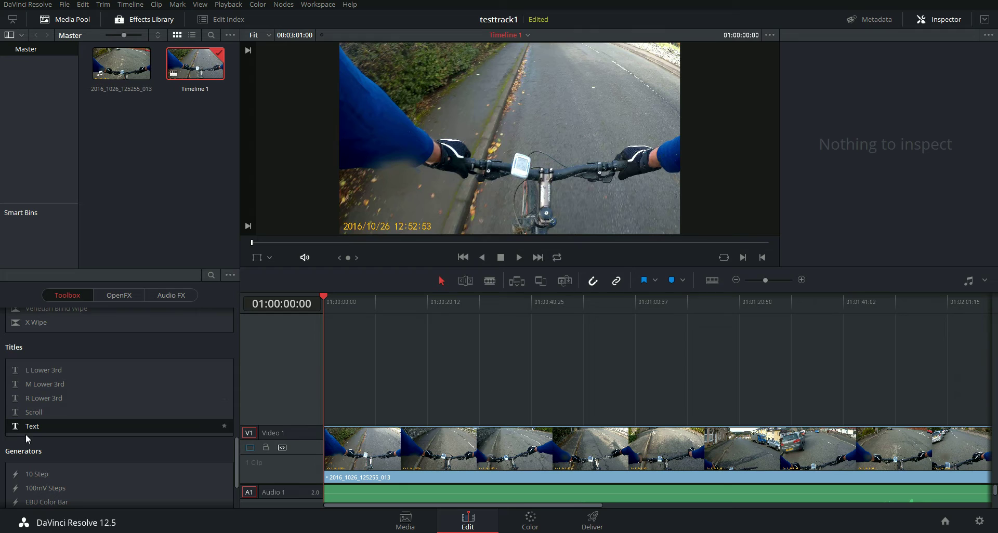
Add a Text title on Video 2 and change its text to 'Test Tracking'.
drag(35, 432, 343, 394)
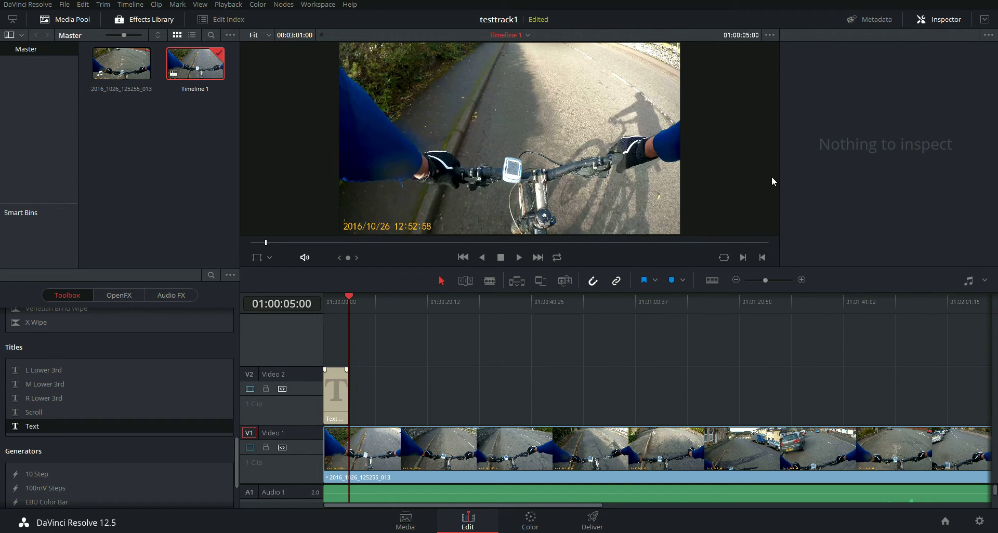
click(346, 383)
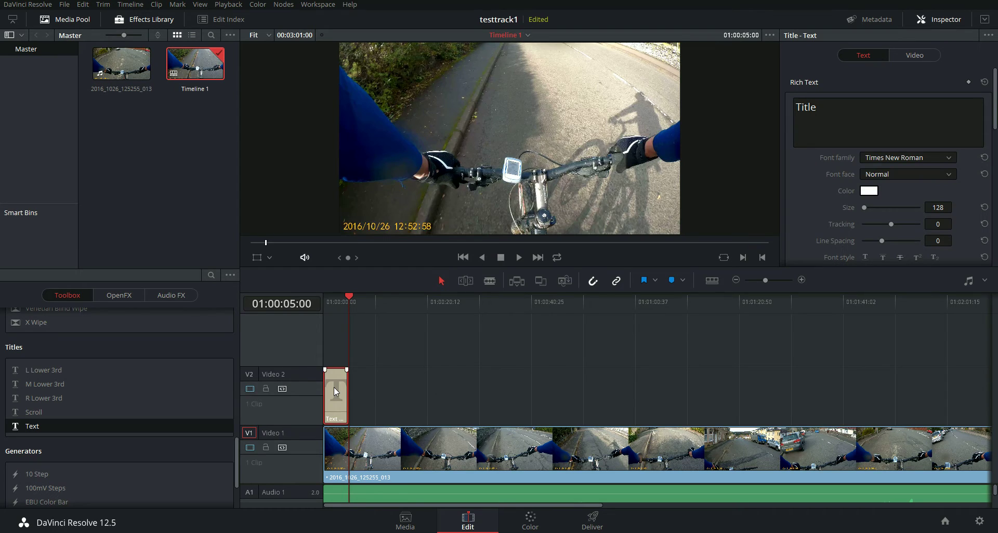
drag(817, 107, 801, 107)
text(est Tracking)
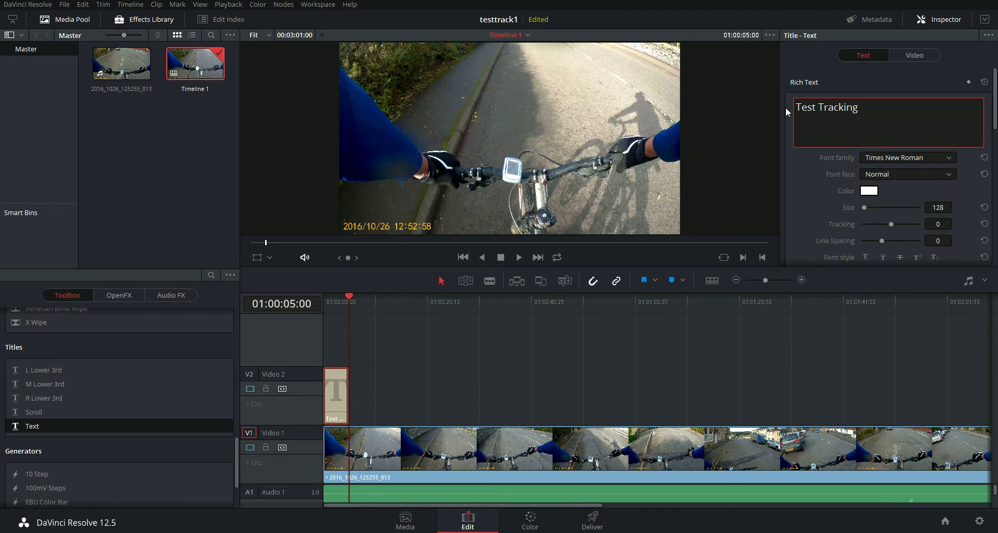
Stretch the title clip to the end of the cycling footage.
click(402, 380)
drag(347, 400, 988, 402)
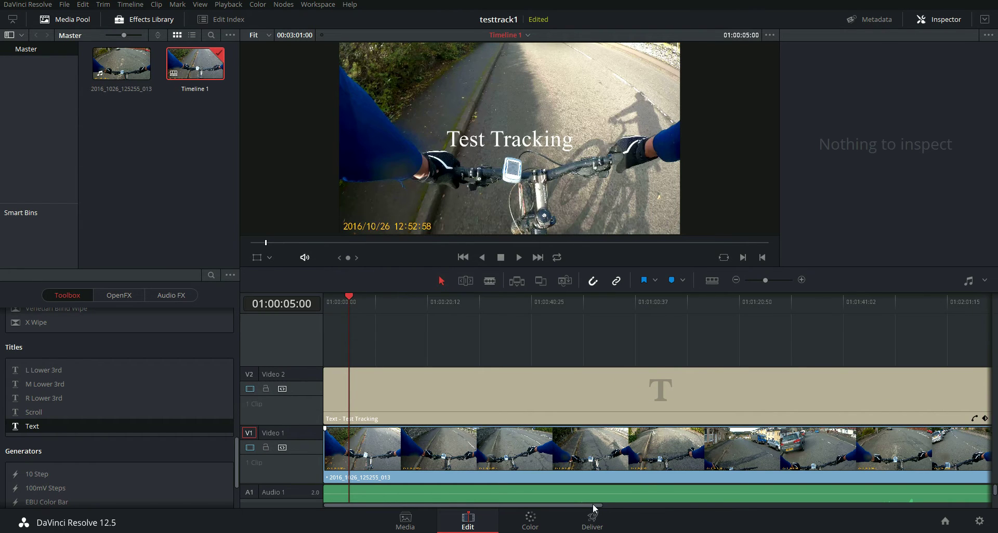
drag(594, 508, 787, 508)
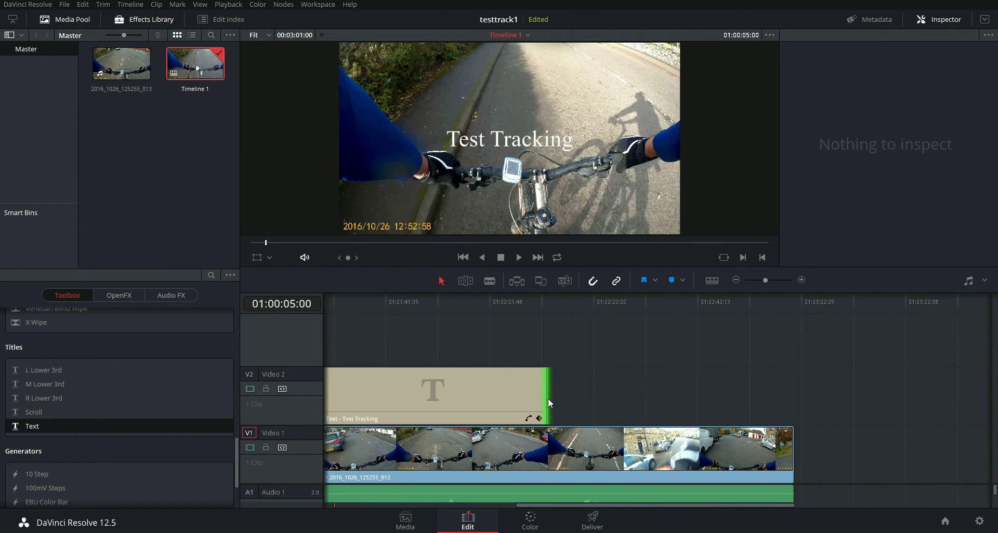
drag(549, 403, 799, 408)
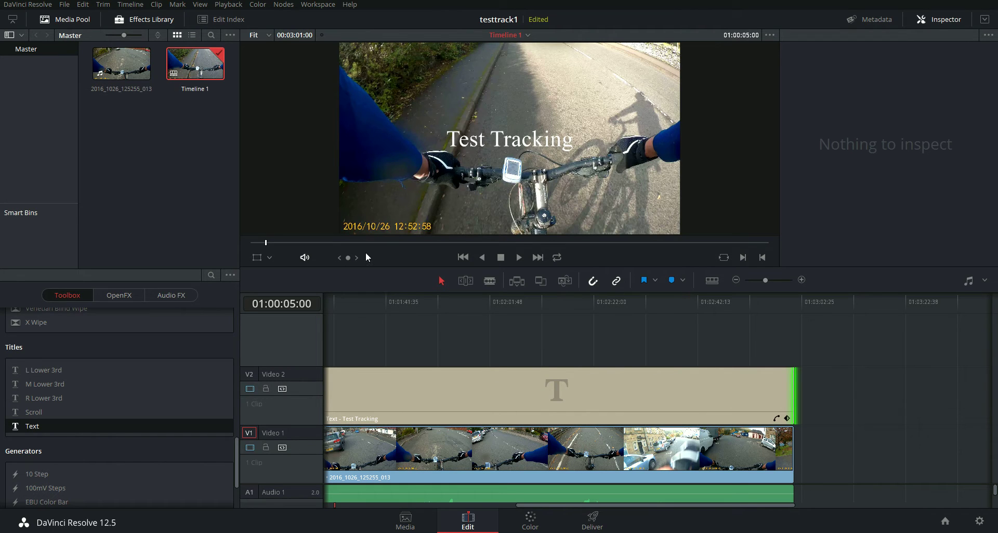
click(519, 258)
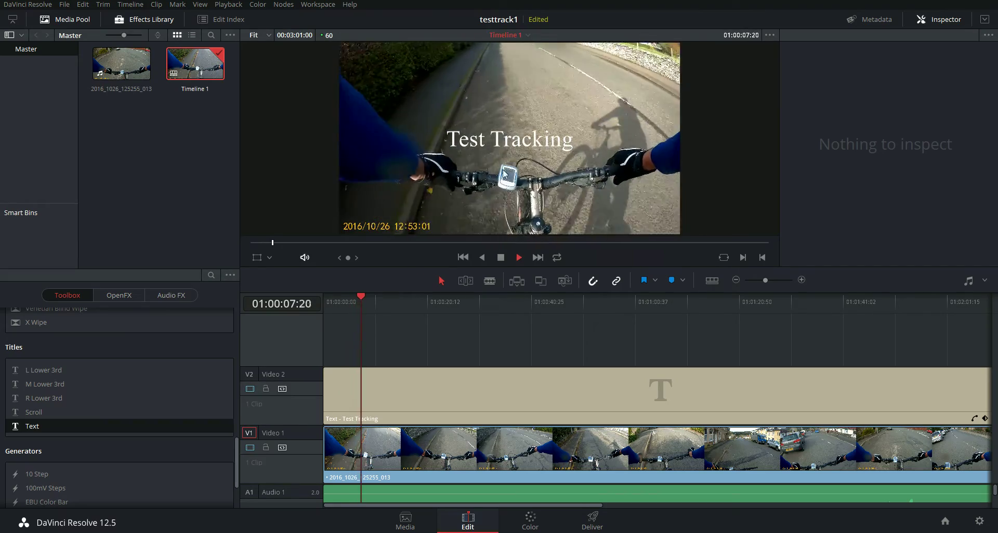
click(503, 259)
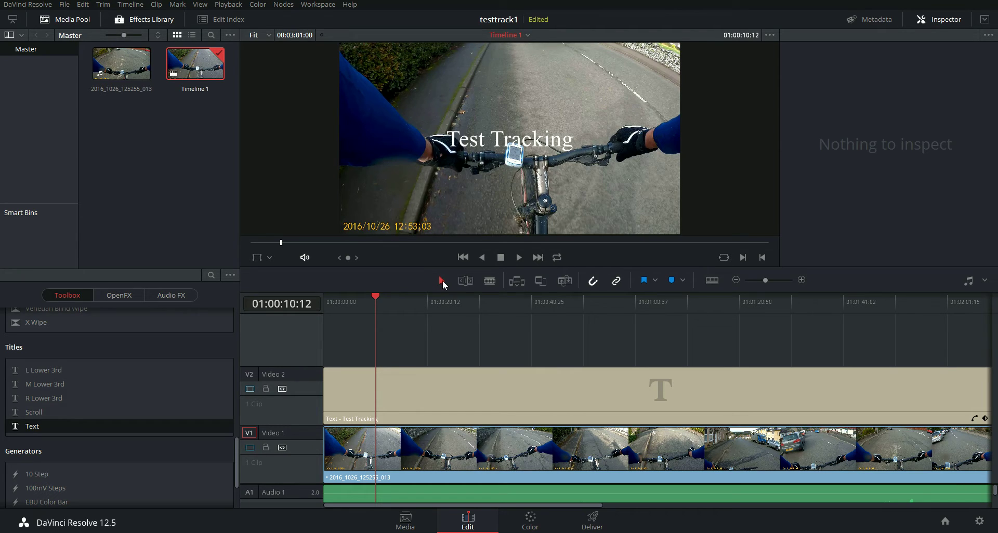
click(551, 396)
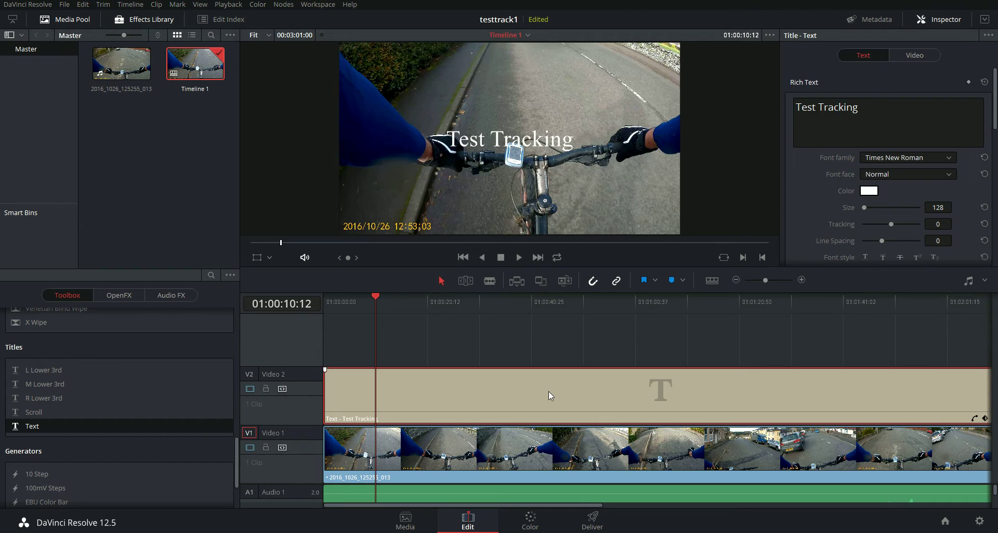
click(451, 335)
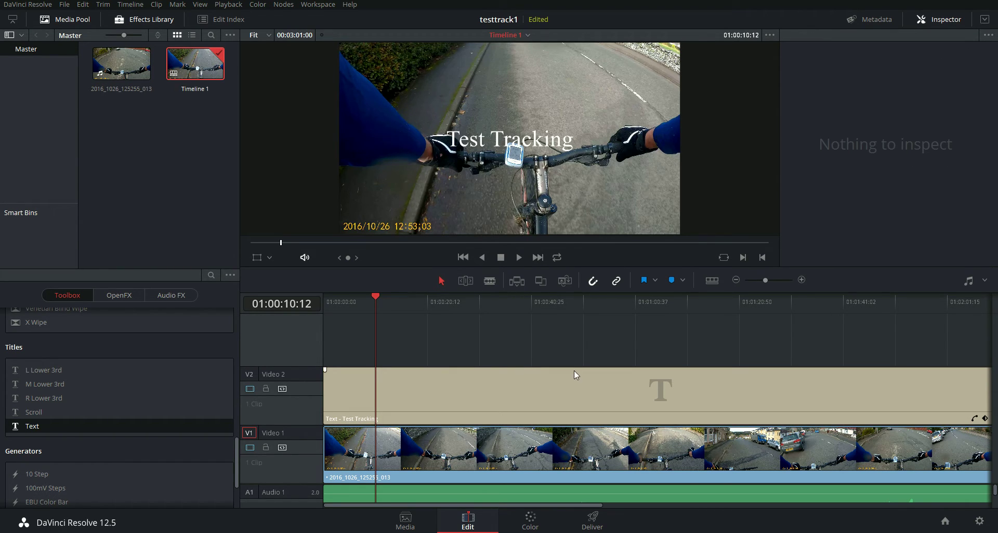
Make the title a compound clip named 'title tracking' and show its Composite settings.
click(572, 395)
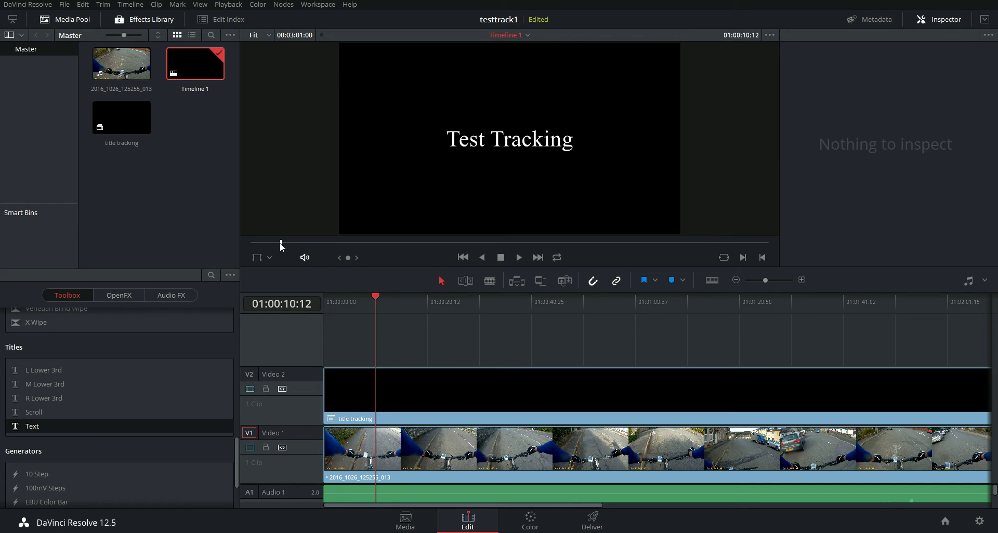
drag(281, 242, 251, 262)
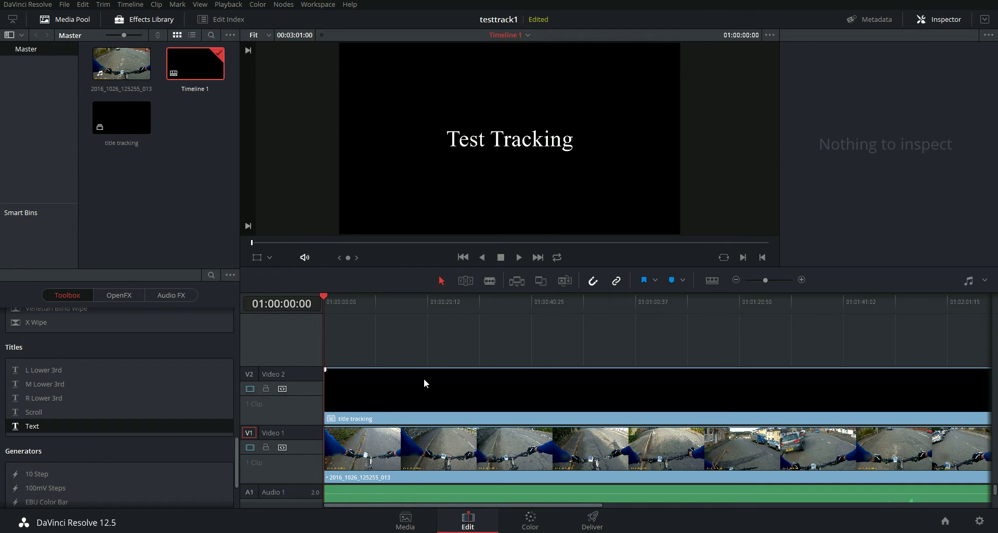
click(585, 399)
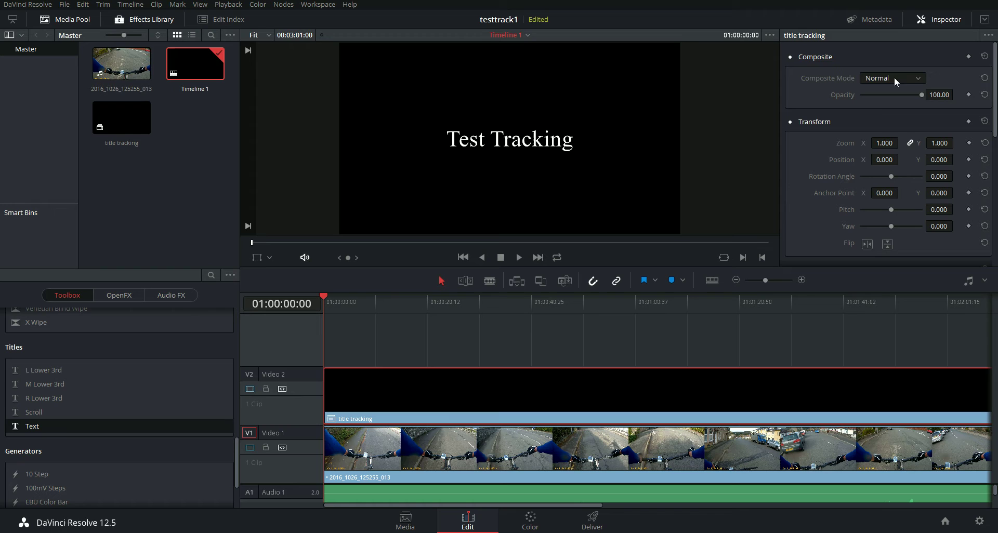
Set the title tracking clip's Composite Mode to Add and preview it later in the clip.
click(879, 106)
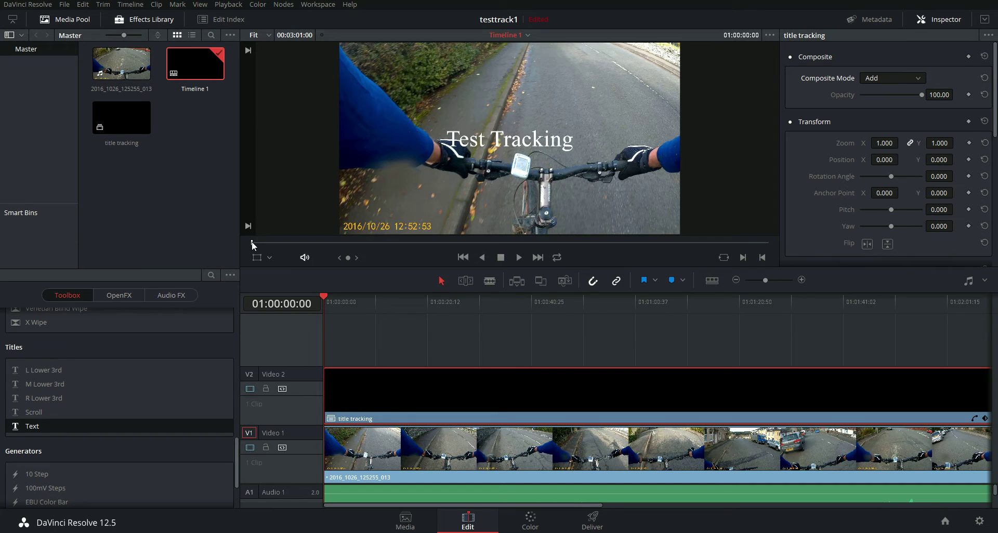
drag(252, 242, 318, 249)
On the Color page, select the cycling clip, show its Tracker and enable Interactive Mode.
click(530, 522)
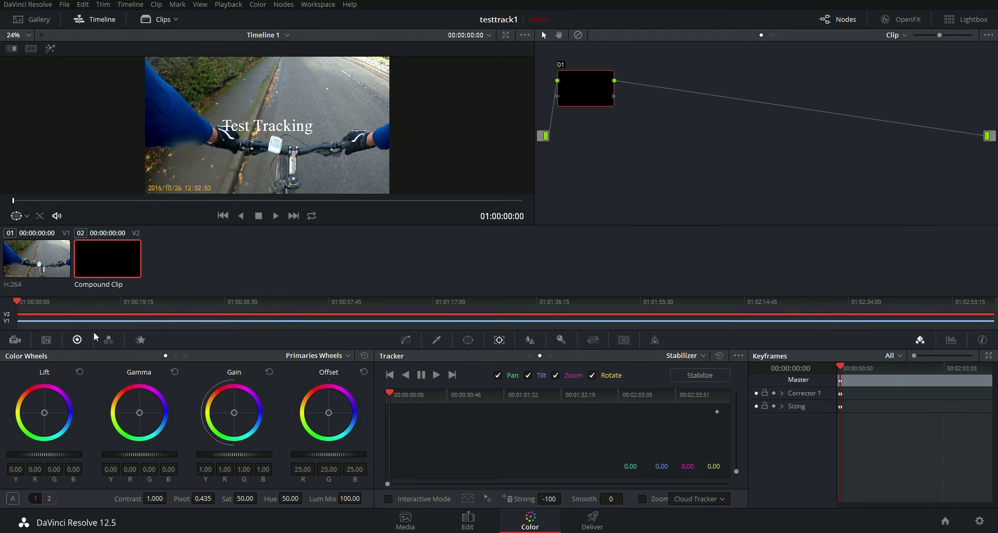
click(33, 264)
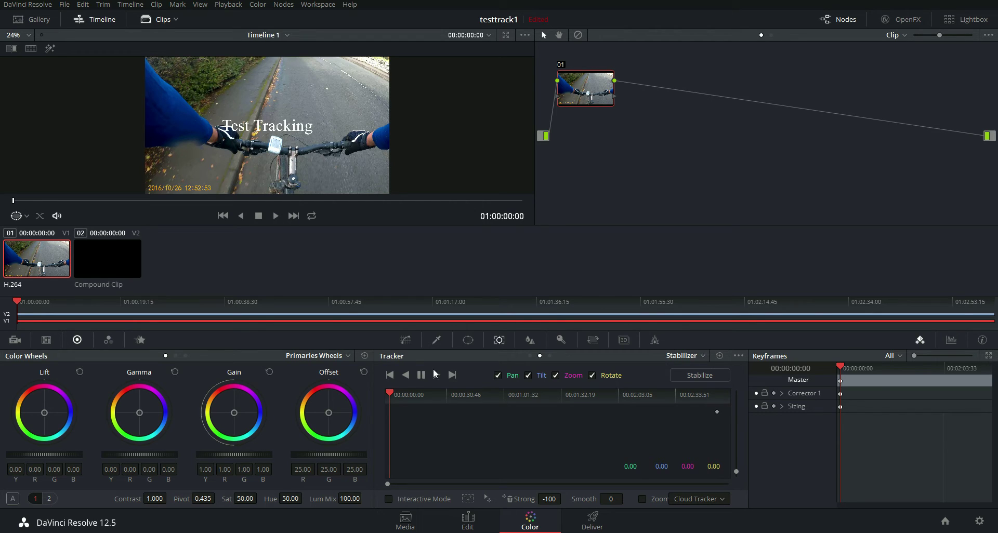
click(468, 340)
click(437, 340)
click(406, 340)
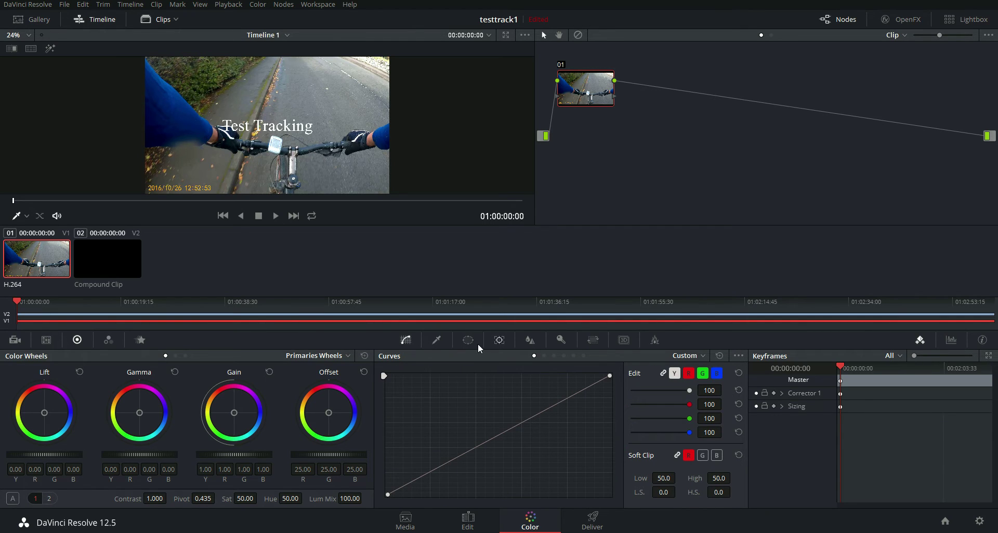
click(499, 341)
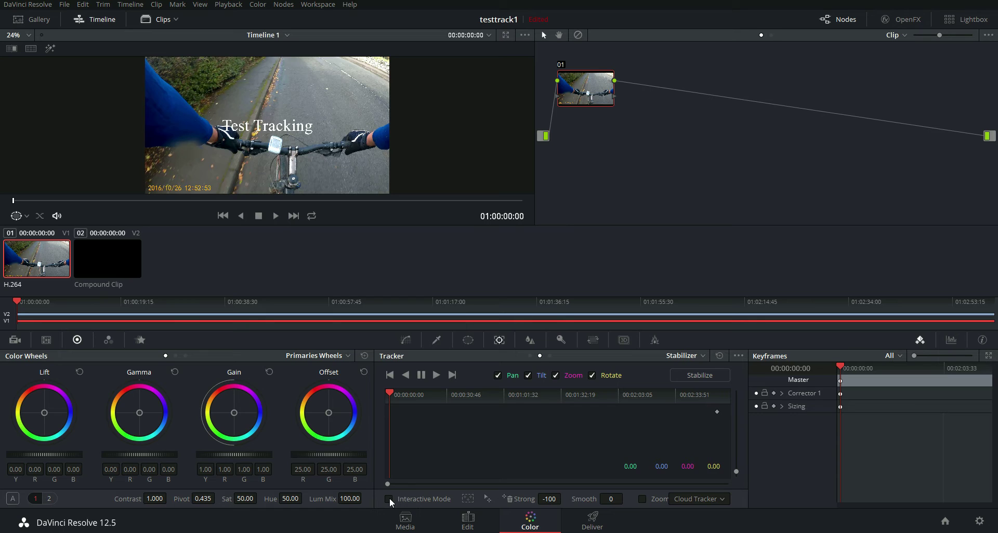
click(390, 500)
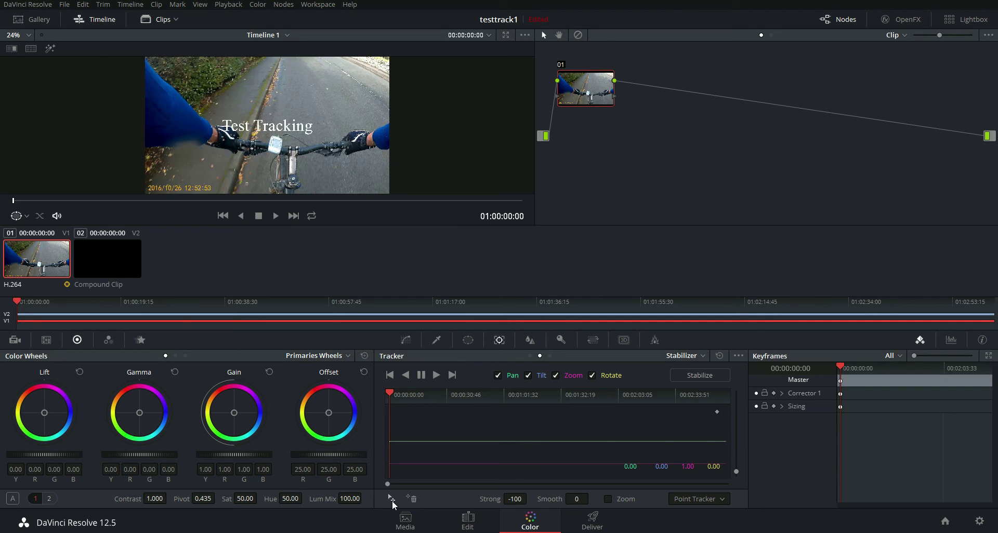
Add a tracking point on the handlebar bike computer and track it forward, then pause.
click(392, 499)
drag(267, 126, 275, 145)
click(275, 145)
click(436, 375)
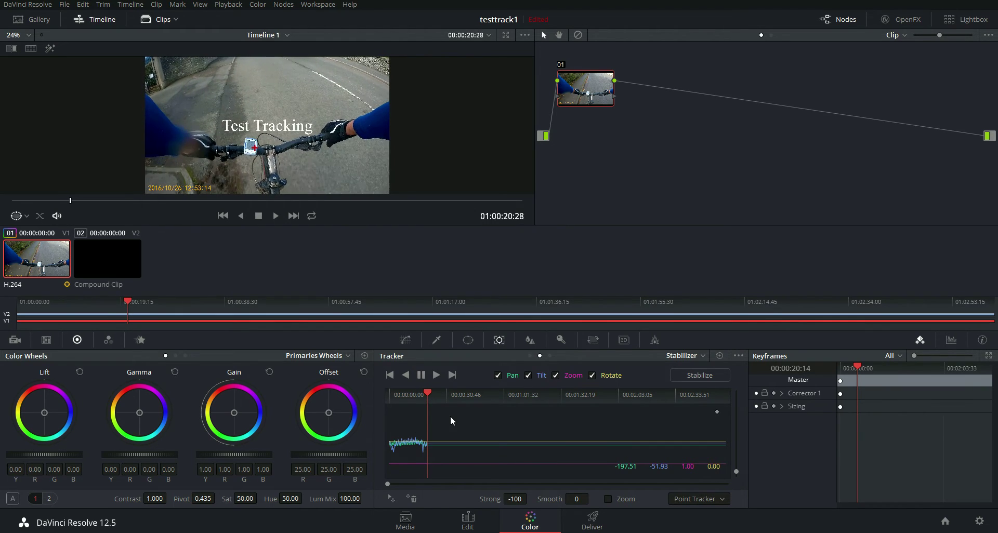
click(424, 378)
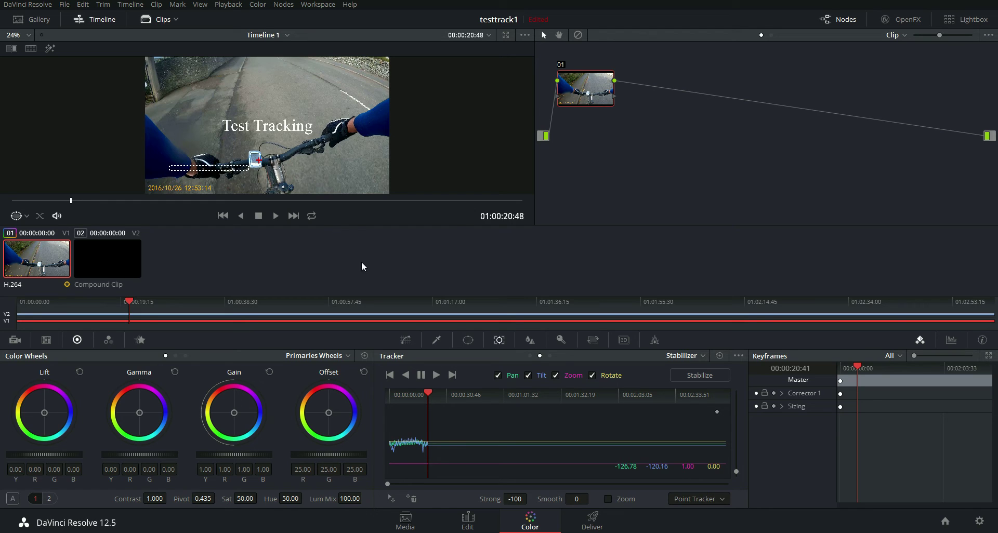
Select the title compound clip, show the Stabilizer tracker settings and edit the Strong field.
click(125, 264)
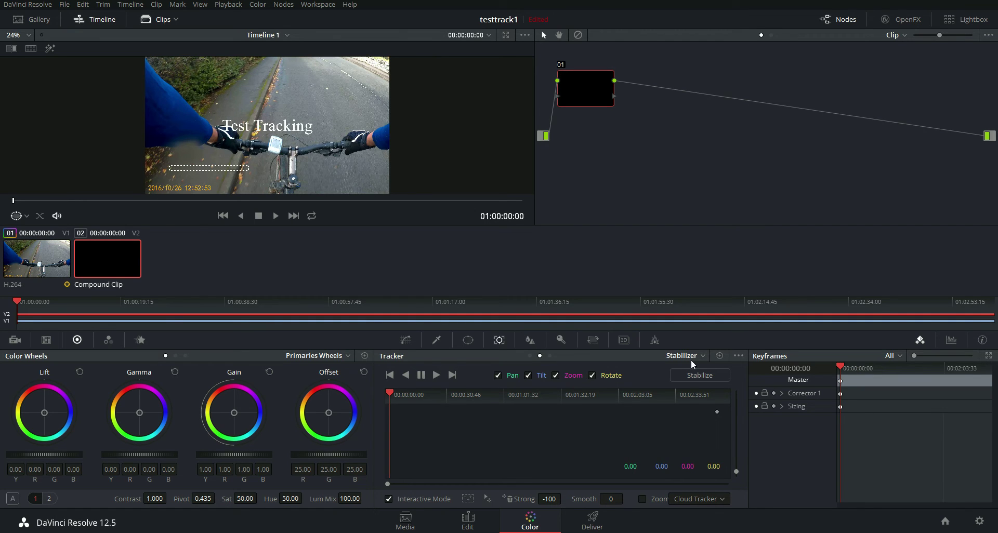
click(690, 375)
click(690, 382)
click(52, 271)
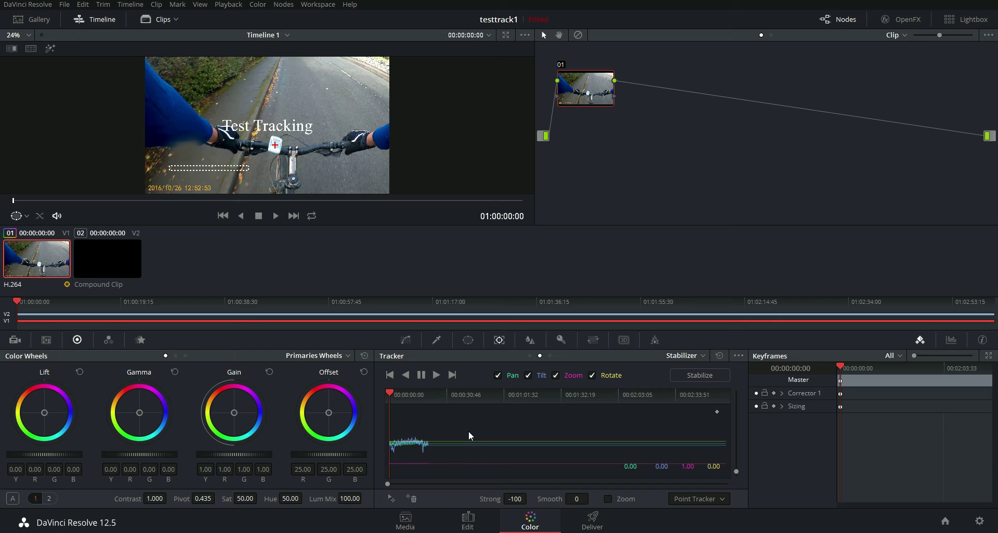
click(96, 260)
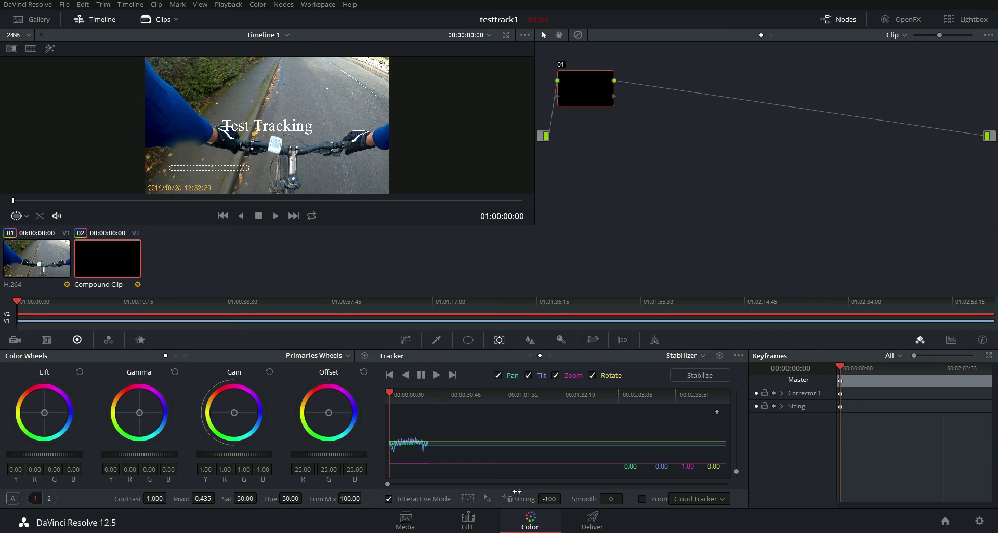
click(547, 499)
Set Strong to -100 and stabilize the title compound clip.
click(543, 499)
text(-)
mouse_move(391, 394)
mouse_down()
mouse_move(416, 395)
mouse_move(390, 395)
mouse_up()
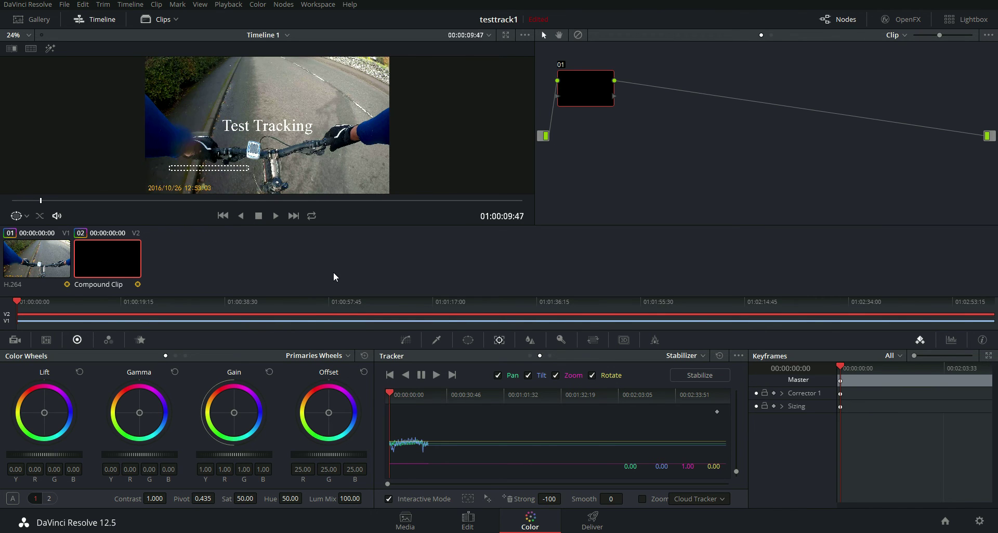
click(695, 375)
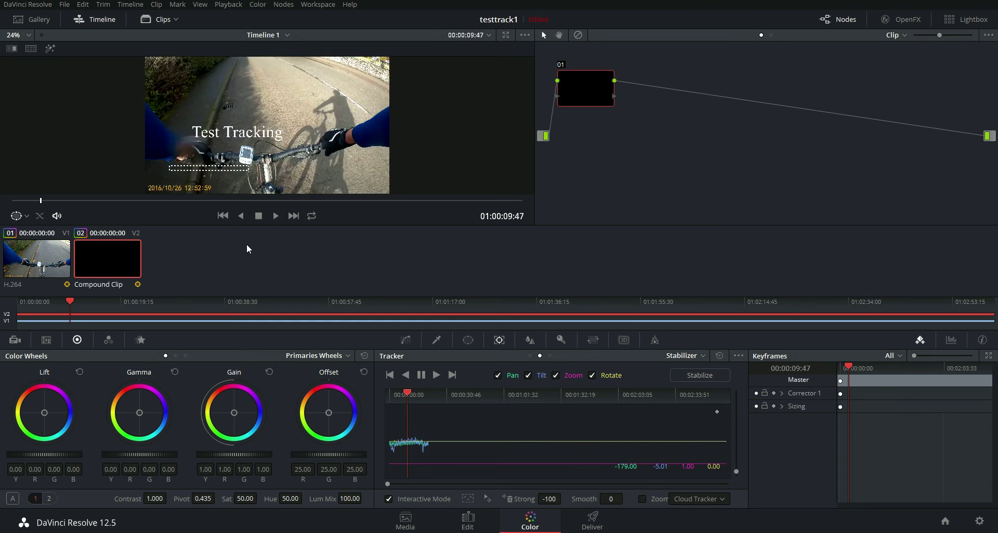
Play the stabilized title back from the first frame, then stop.
click(222, 216)
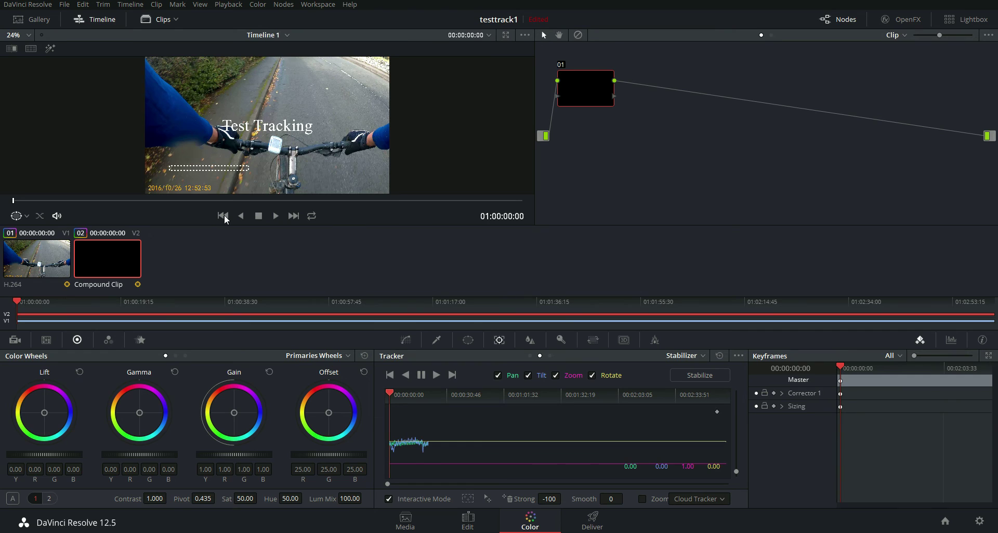
click(276, 216)
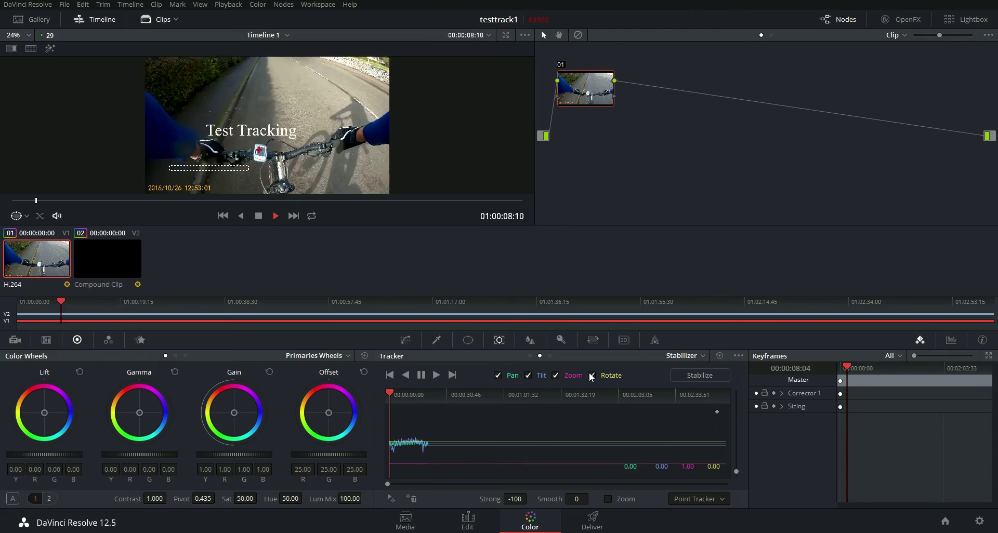
click(258, 217)
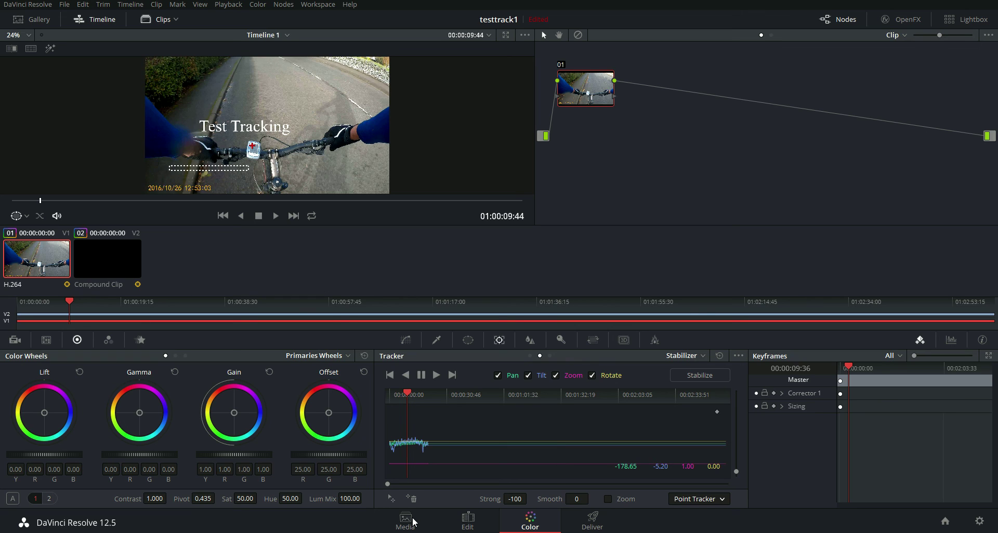
On the Edit page, play Timeline 1 from its first frame.
click(468, 523)
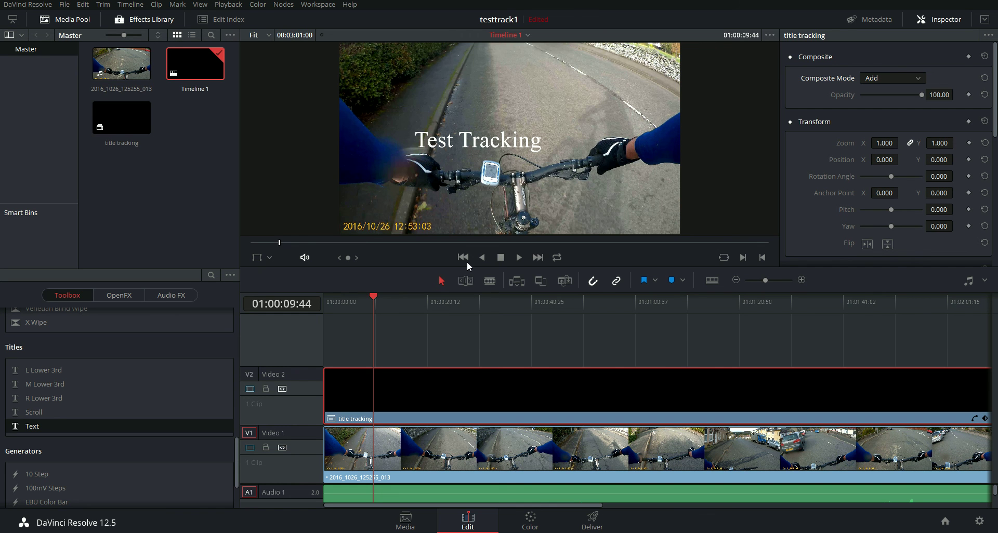
click(463, 257)
click(519, 258)
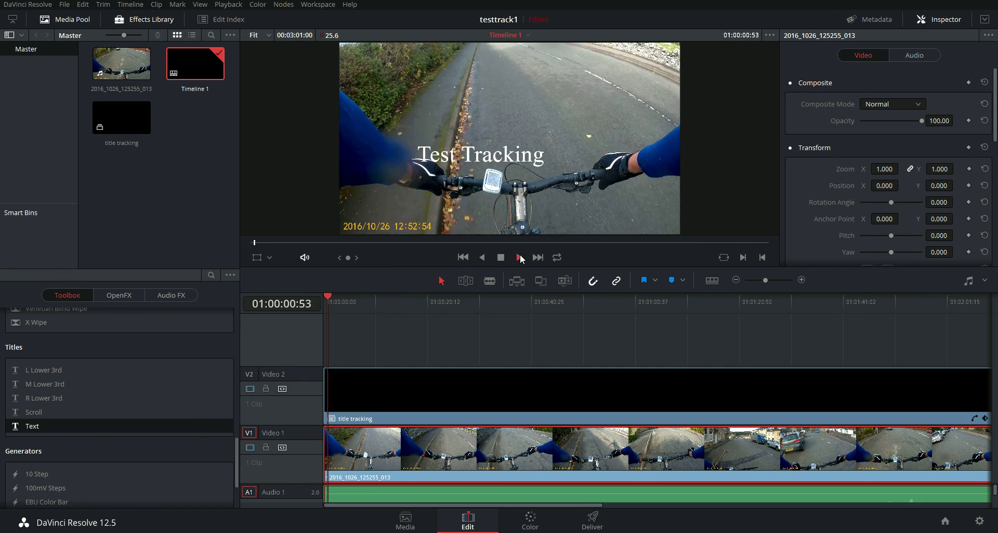